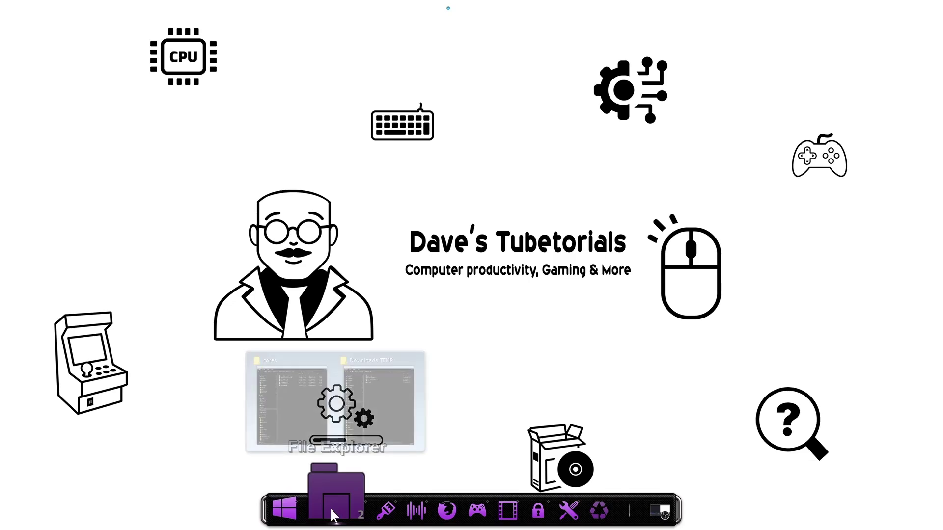
# Restore the Downloads TEMP and cores windows, returning the right window to Retro Arch
pyautogui.click(330, 515)
pyautogui.click(382, 413)
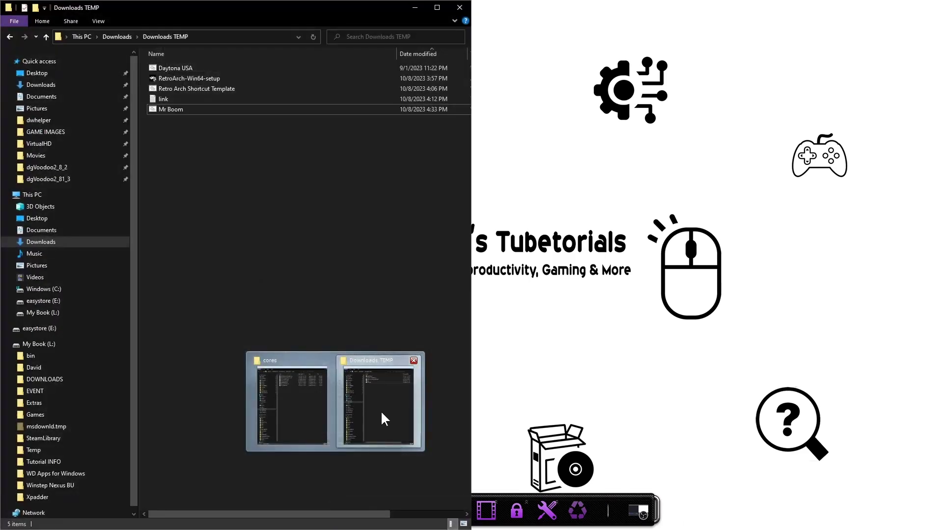
pyautogui.click(298, 423)
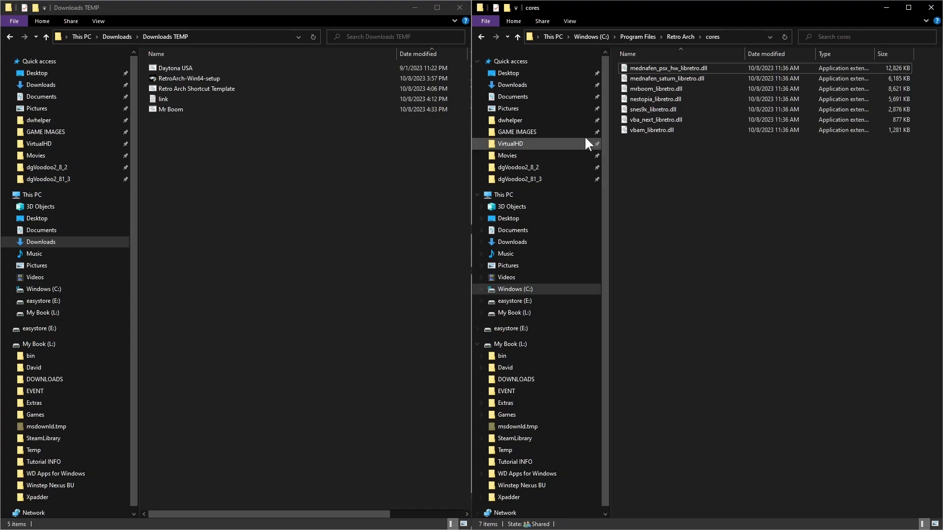
pyautogui.click(481, 37)
pyautogui.click(343, 254)
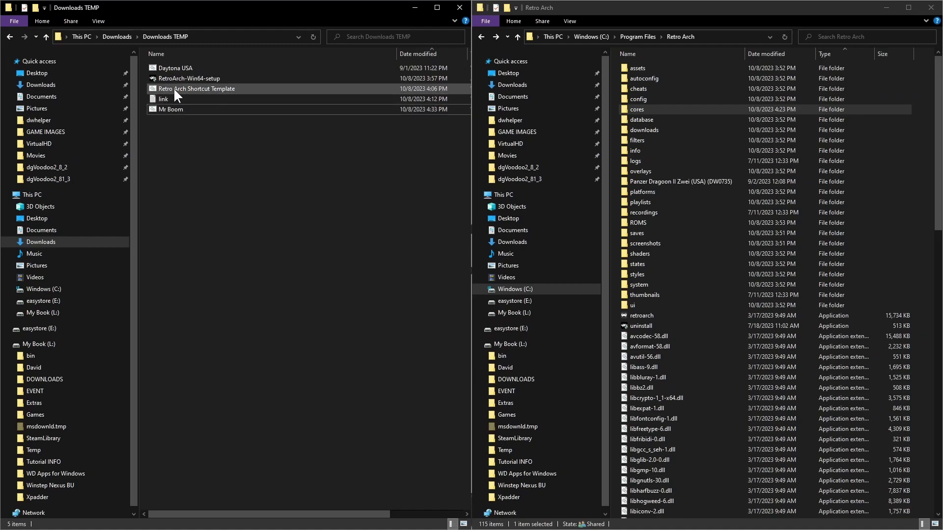
pyautogui.moveTo(173, 87)
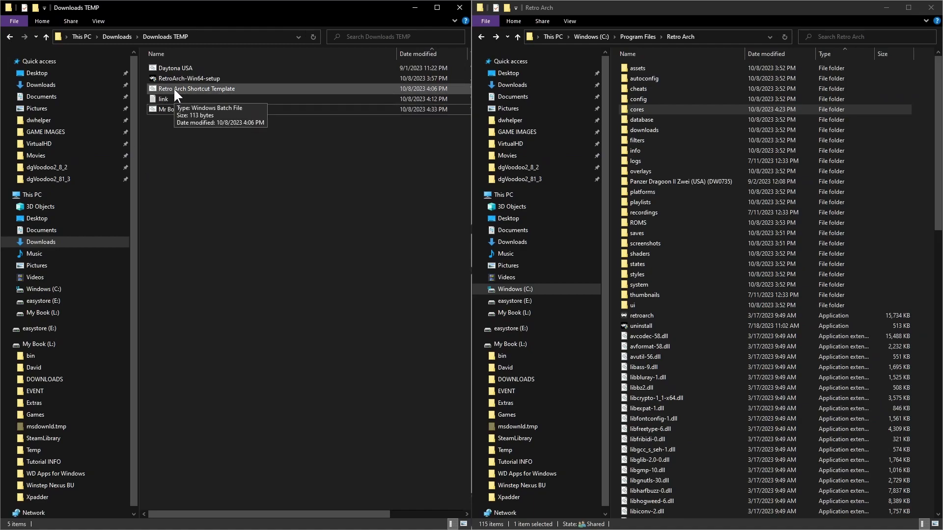
# Open Retro Arch Shortcut Template in Notepad and select its LIBRETRO placeholder
pyautogui.rightClick(176, 89)
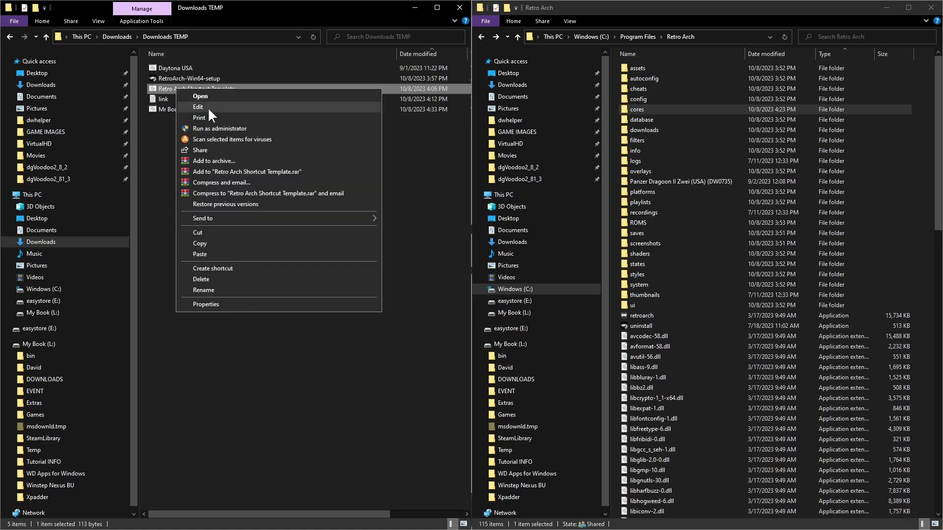
pyautogui.click(206, 107)
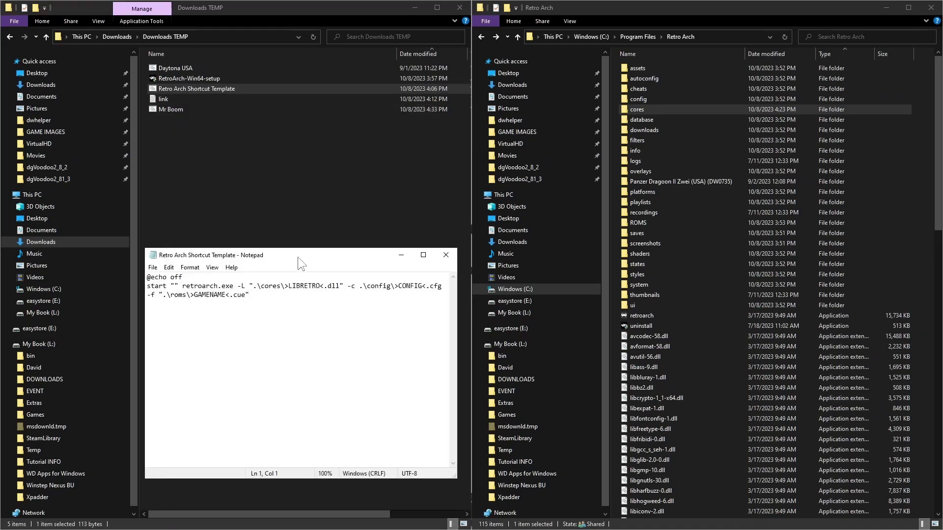
pyautogui.moveTo(298, 258); pyautogui.dragTo(331, 178)
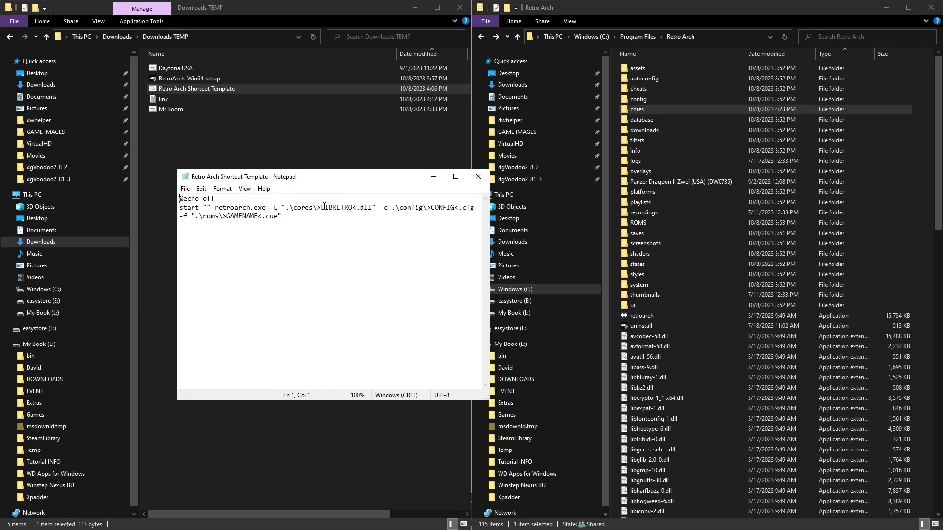
pyautogui.moveTo(321, 207); pyautogui.dragTo(350, 209)
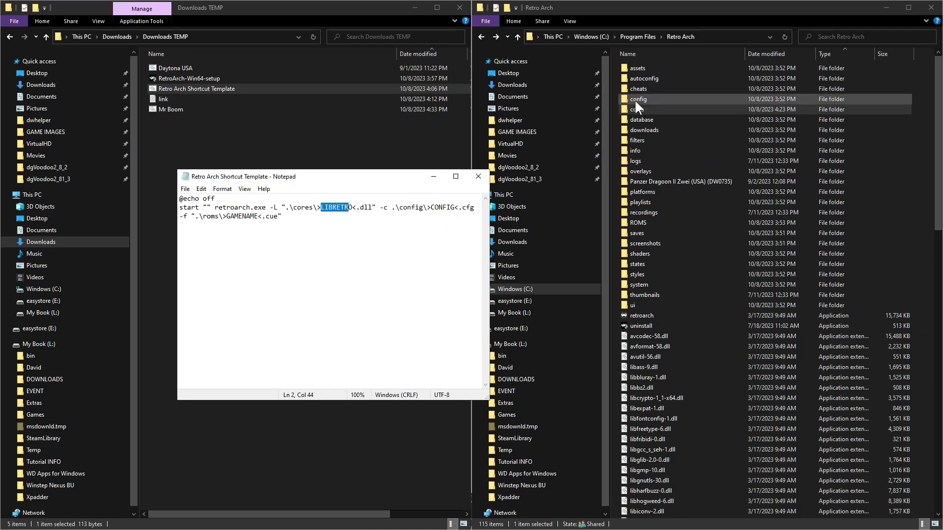
# Show the cores folder's libretro DLLs in the right Explorer window
pyautogui.click(654, 110)
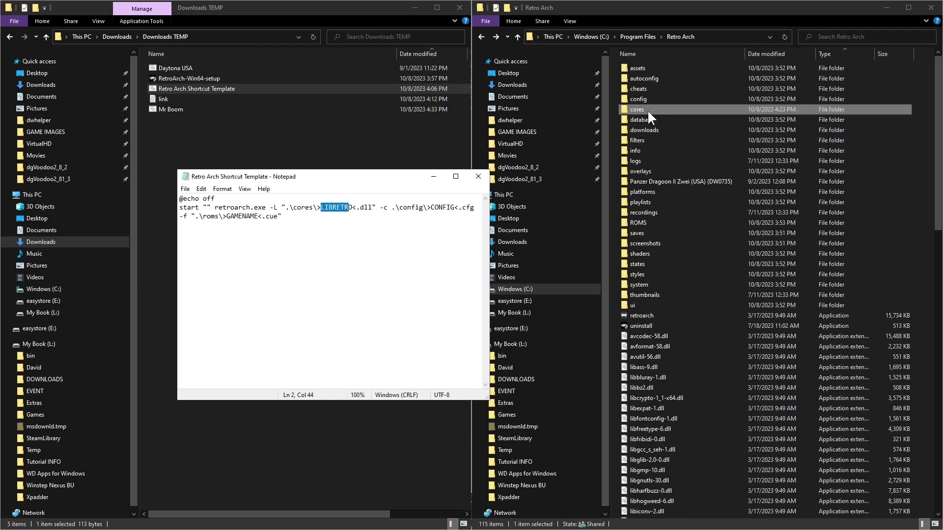
pyautogui.doubleClick(644, 109)
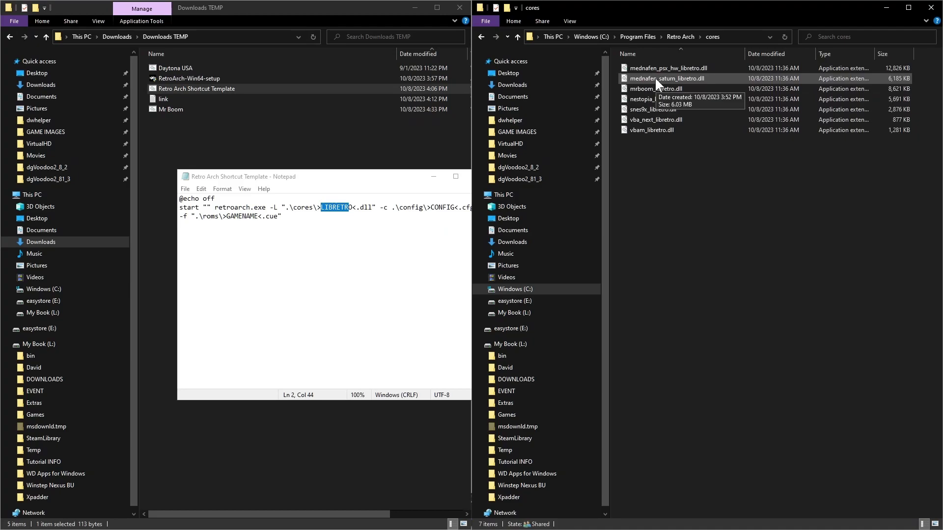
pyautogui.click(478, 37)
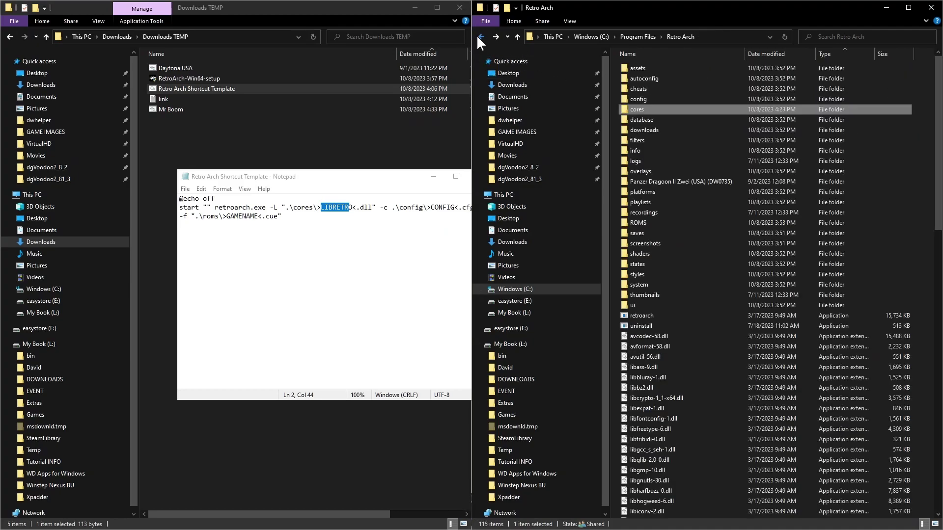
pyautogui.doubleClick(638, 109)
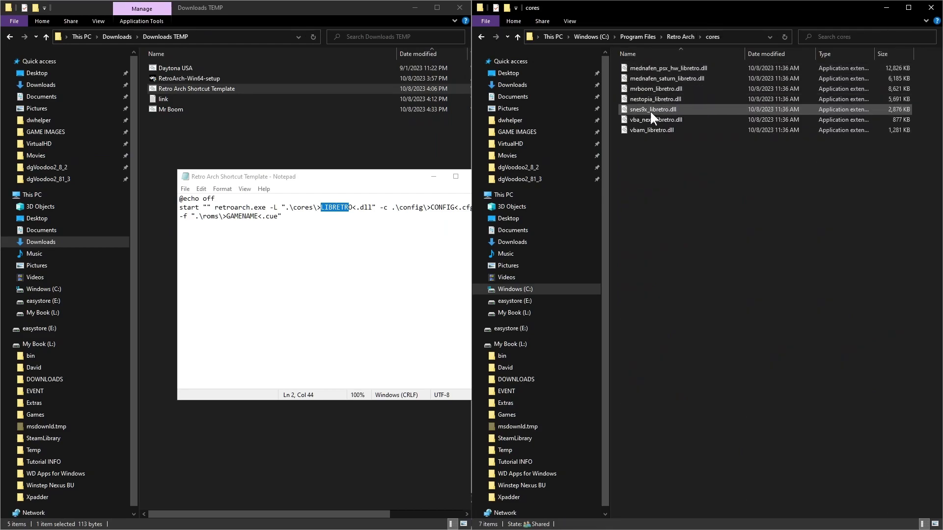
# Copy the core name mednafen_saturn_libretro from the DLL's file name
pyautogui.rightClick(658, 78)
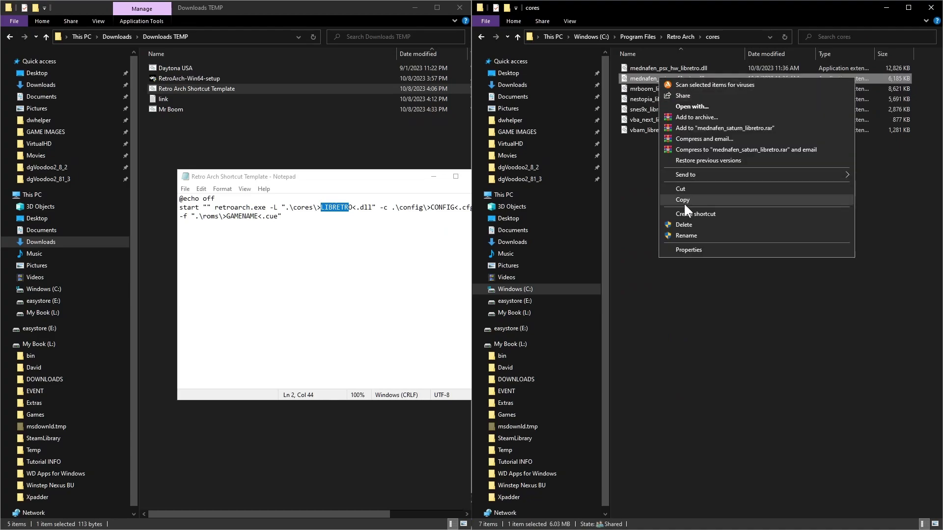
pyautogui.click(686, 235)
pyautogui.rightClick(653, 79)
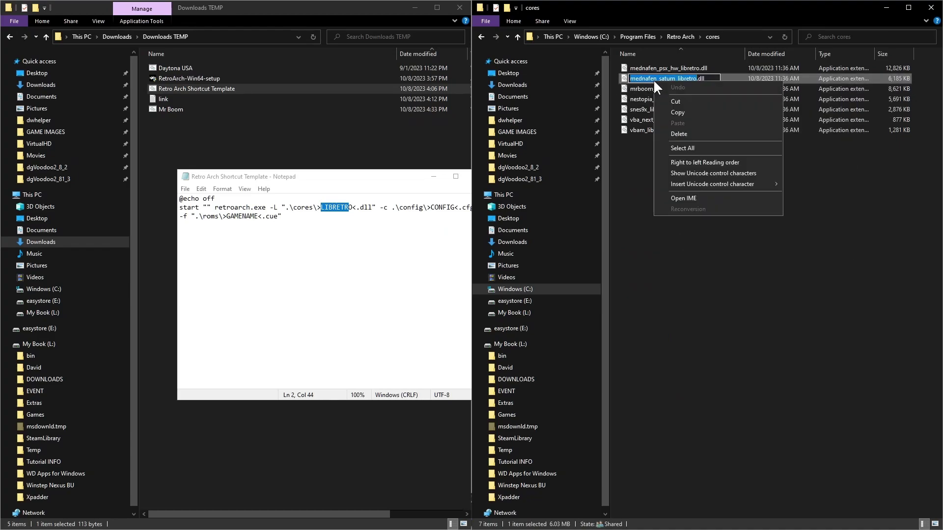
pyautogui.click(680, 112)
# Paste mednafen_saturn_libretro over the template's LIBRETRO placeholder
pyautogui.click(358, 290)
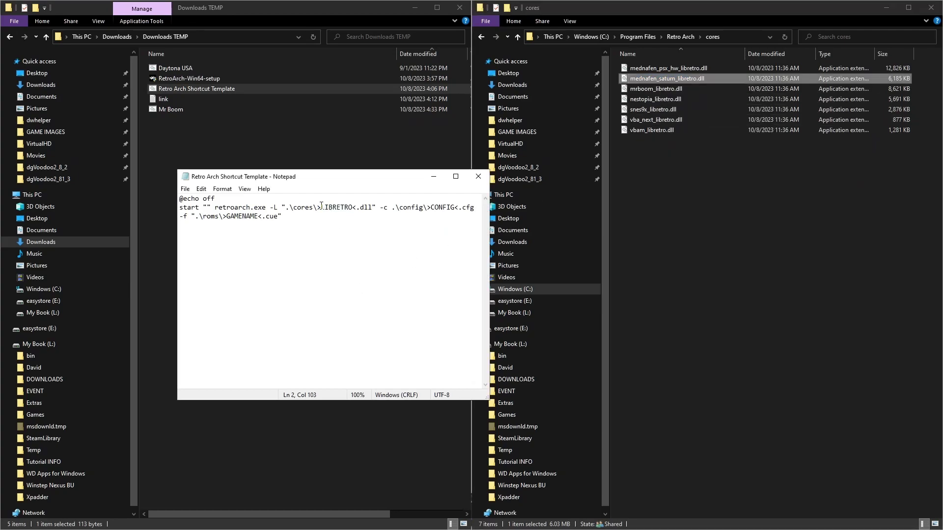
pyautogui.moveTo(317, 207); pyautogui.dragTo(358, 212)
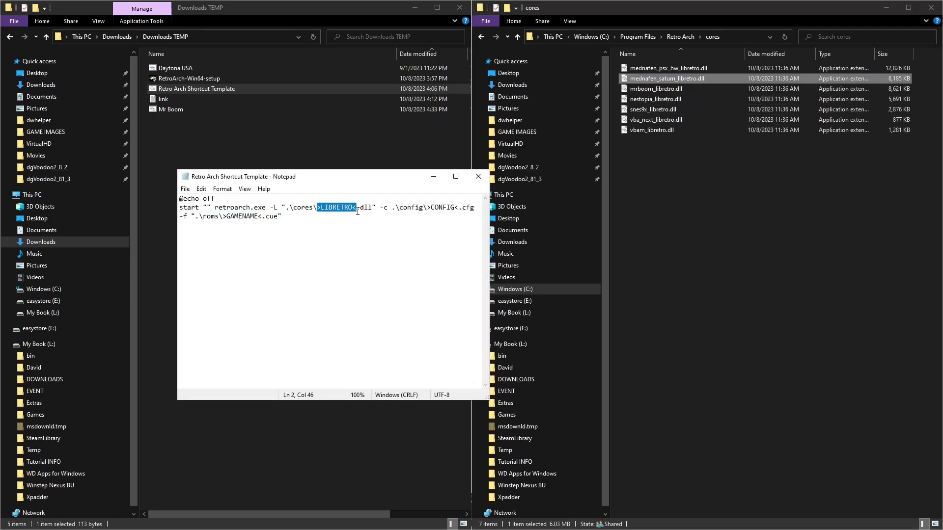
pyautogui.rightClick(324, 209)
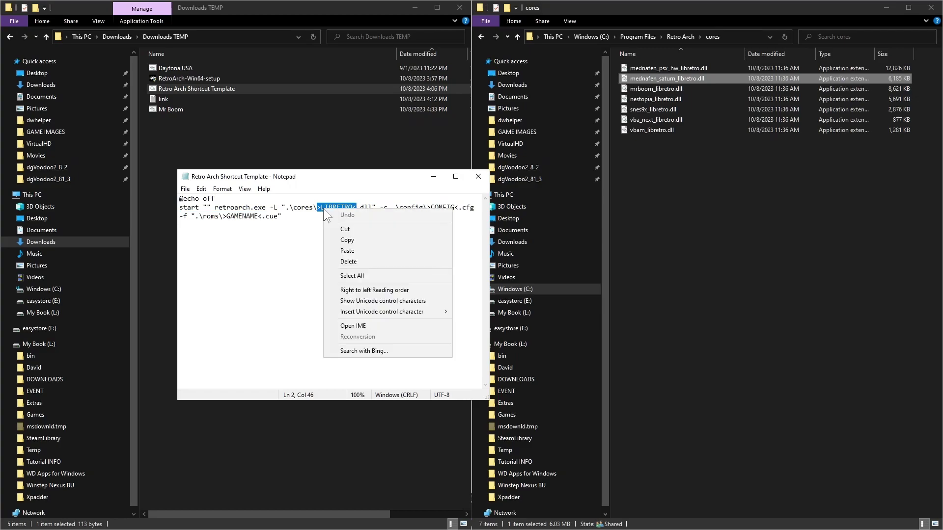
pyautogui.click(351, 251)
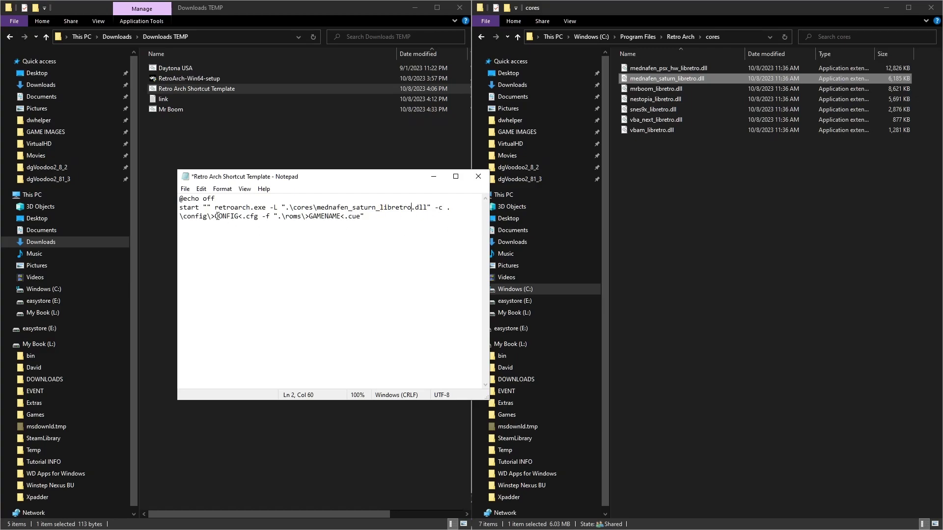
# Paste mednafen_saturn_libretro over CONFIG and replace GAMENAME with Daytona
pyautogui.moveTo(212, 217); pyautogui.dragTo(243, 220)
pyautogui.rightClick(233, 219)
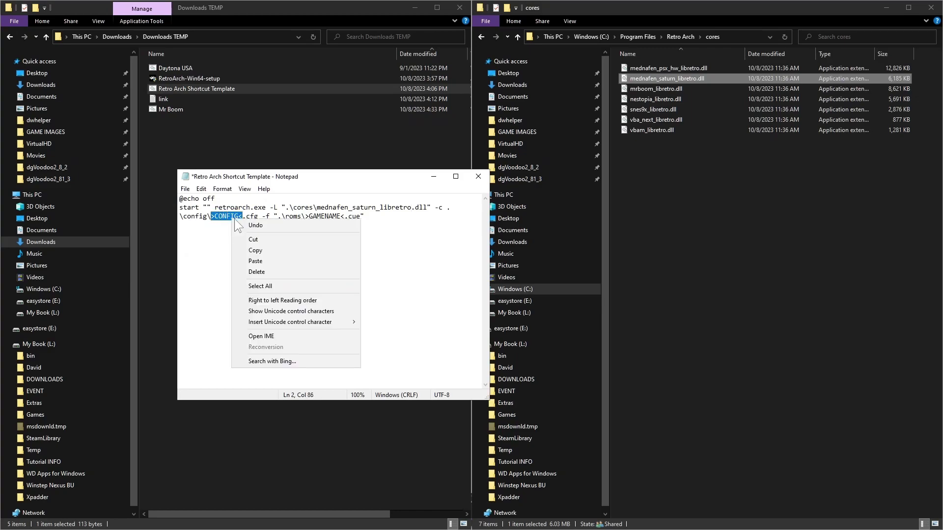
pyautogui.click(255, 261)
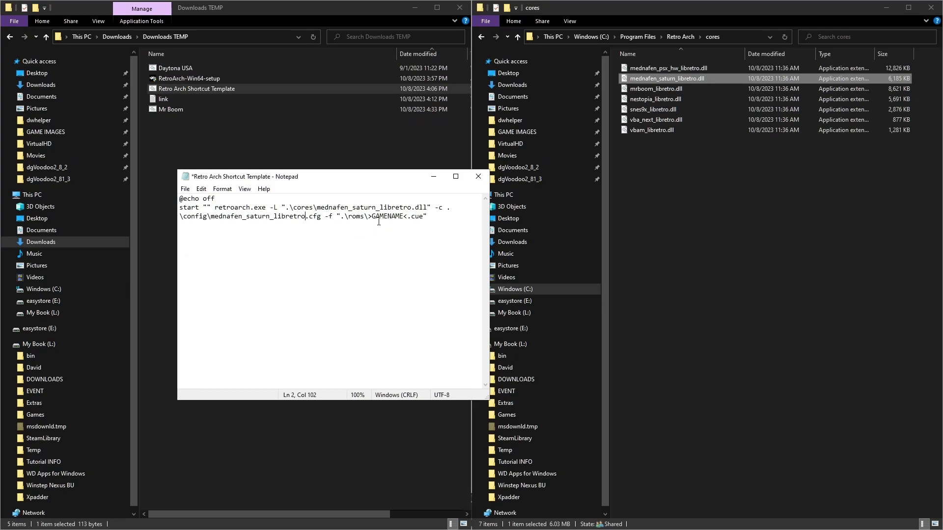
pyautogui.moveTo(368, 217); pyautogui.dragTo(402, 223)
pyautogui.write('Daytona')
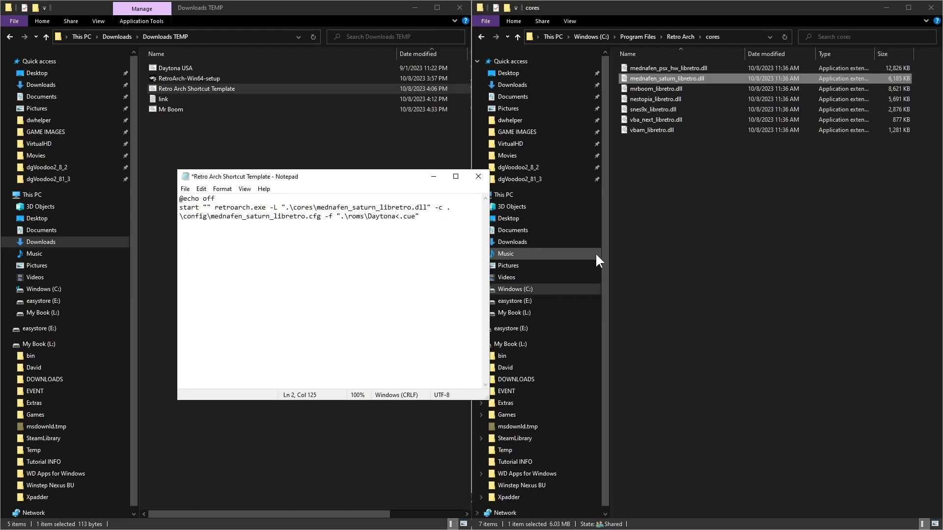
# Return the right window to Retro Arch and close the template without saving
pyautogui.click(483, 38)
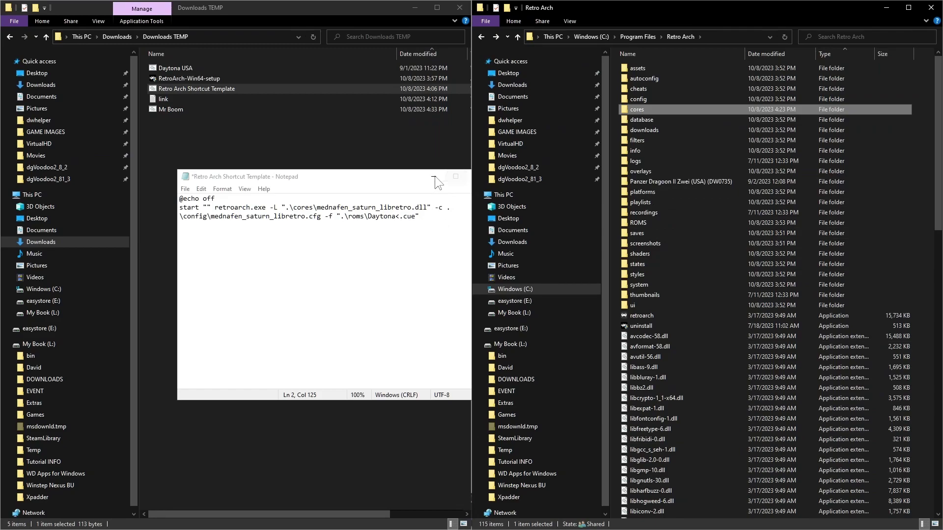
pyautogui.click(397, 175)
pyautogui.click(478, 177)
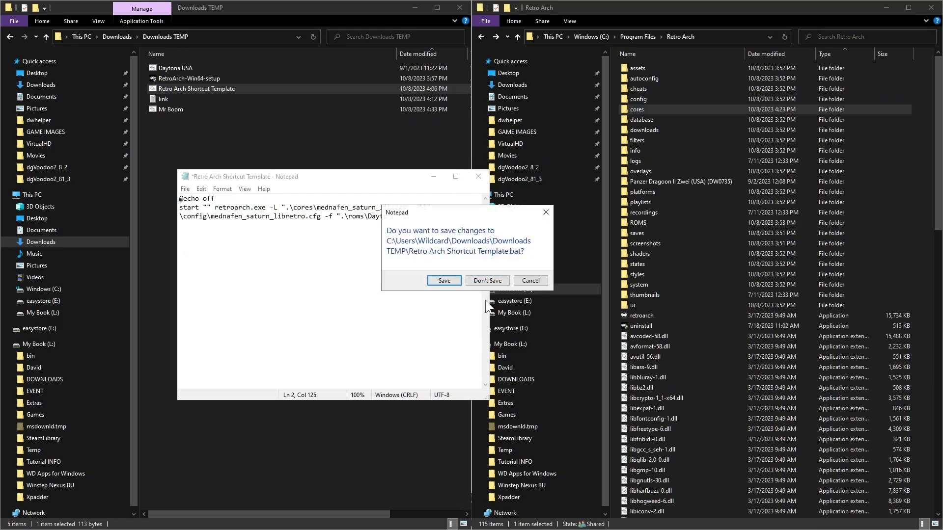
pyautogui.click(487, 281)
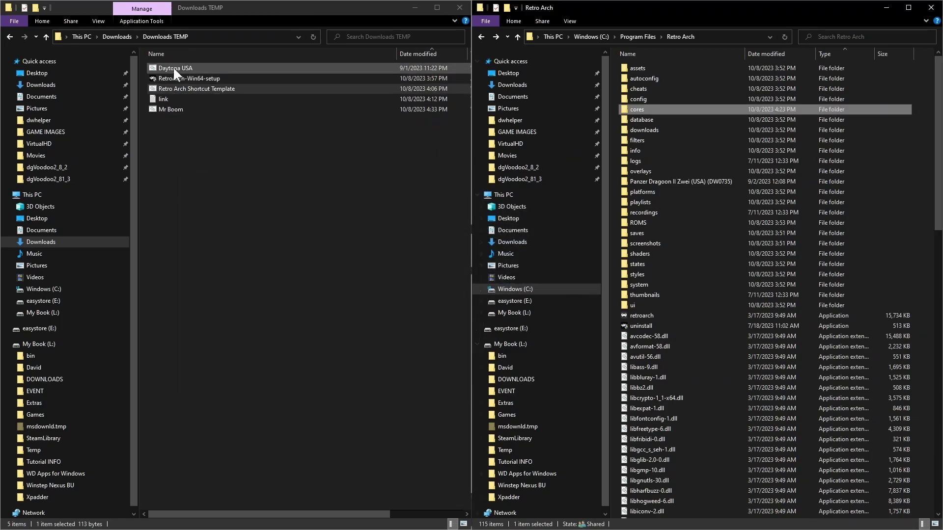
pyautogui.rightClick(173, 67)
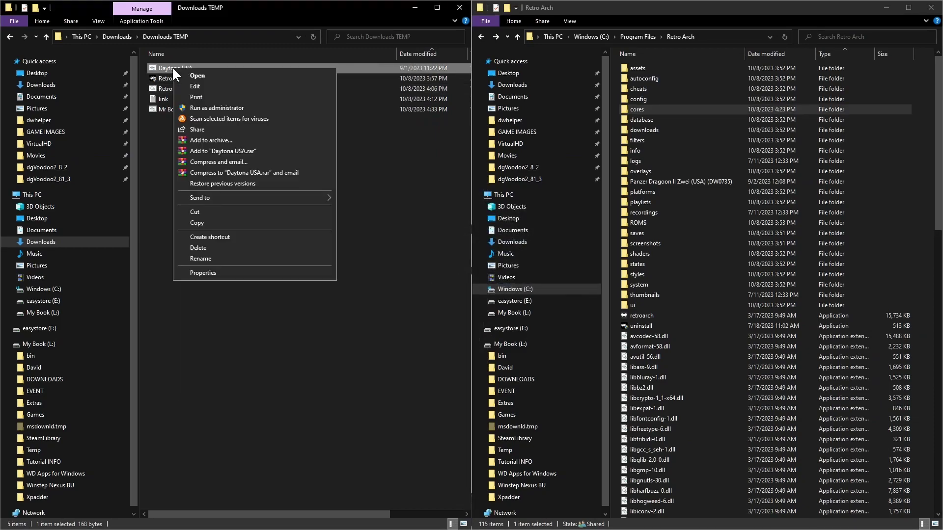
pyautogui.click(195, 87)
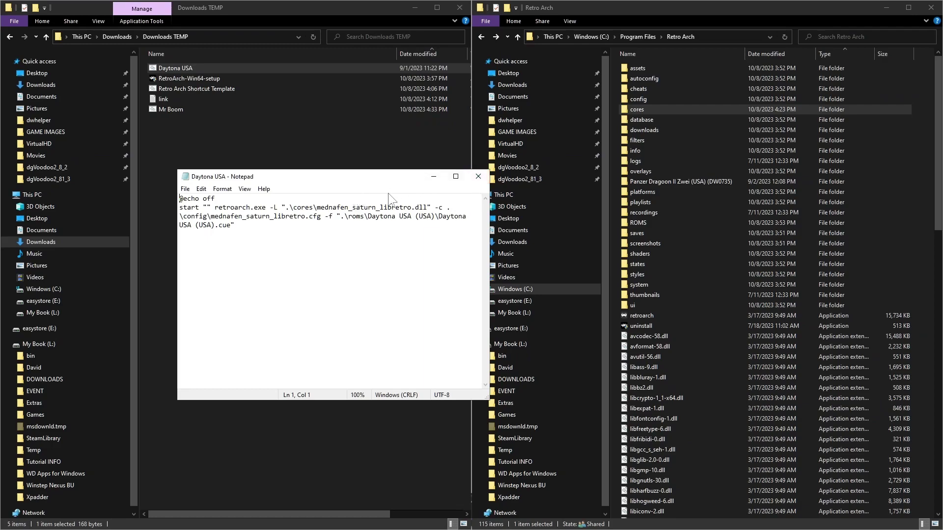
pyautogui.click(478, 176)
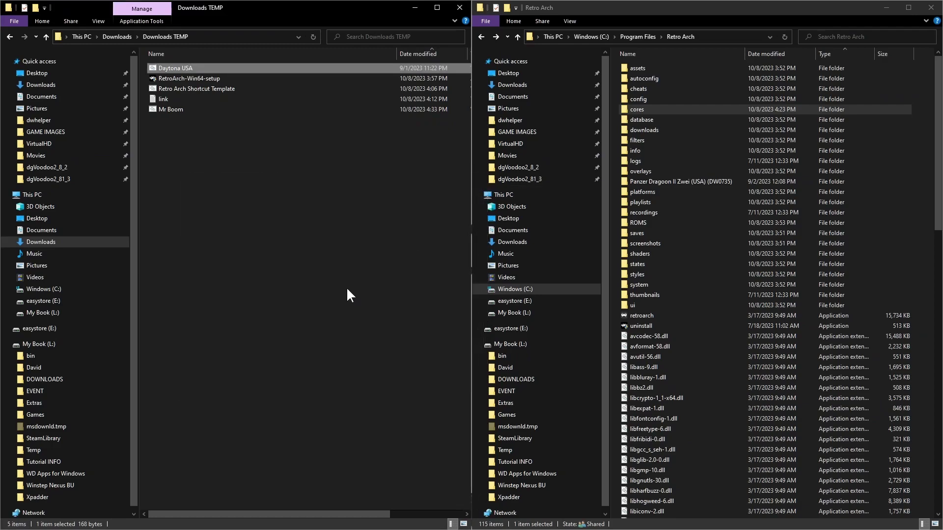
# Run the Daytona USA launcher and dismiss the retroarch.exe not-found error
pyautogui.click(347, 290)
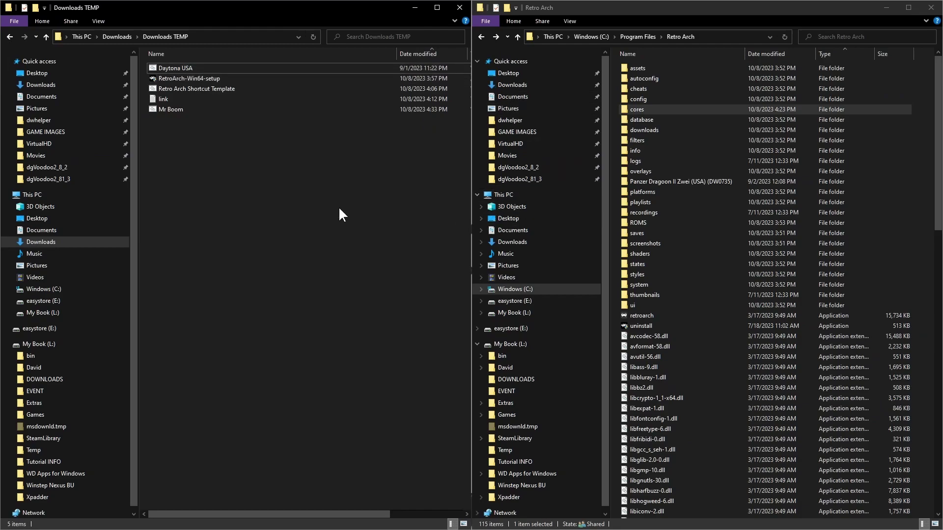
pyautogui.doubleClick(171, 68)
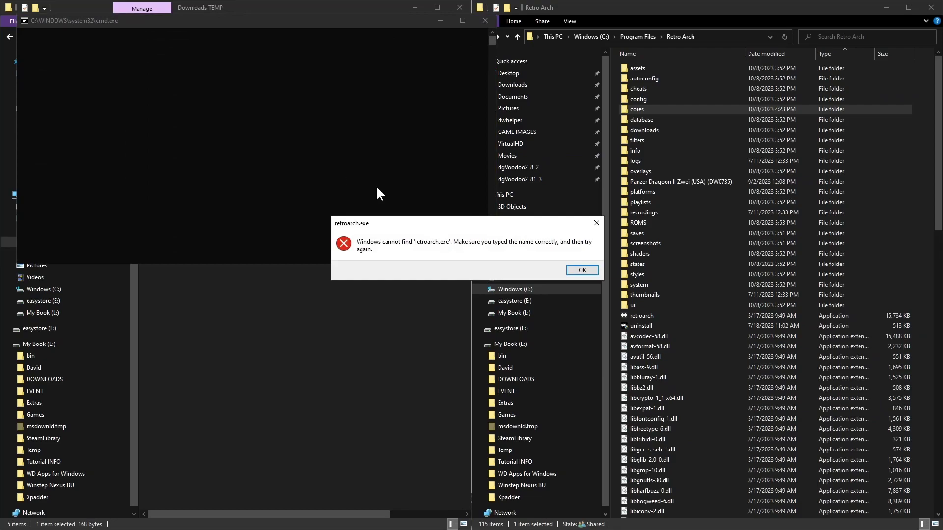
pyautogui.click(597, 223)
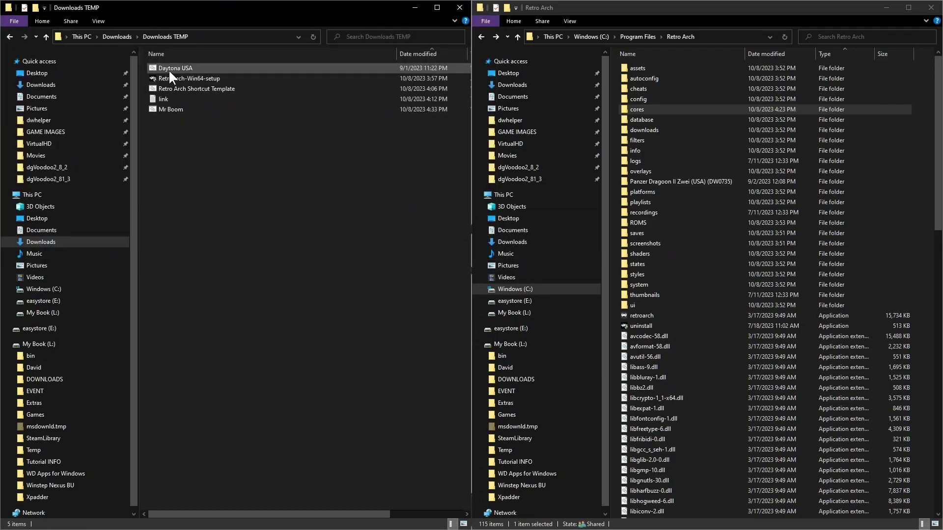
# Copy the Daytona USA batch file for pasting into the Retro Arch folder
pyautogui.rightClick(167, 68)
pyautogui.click(216, 225)
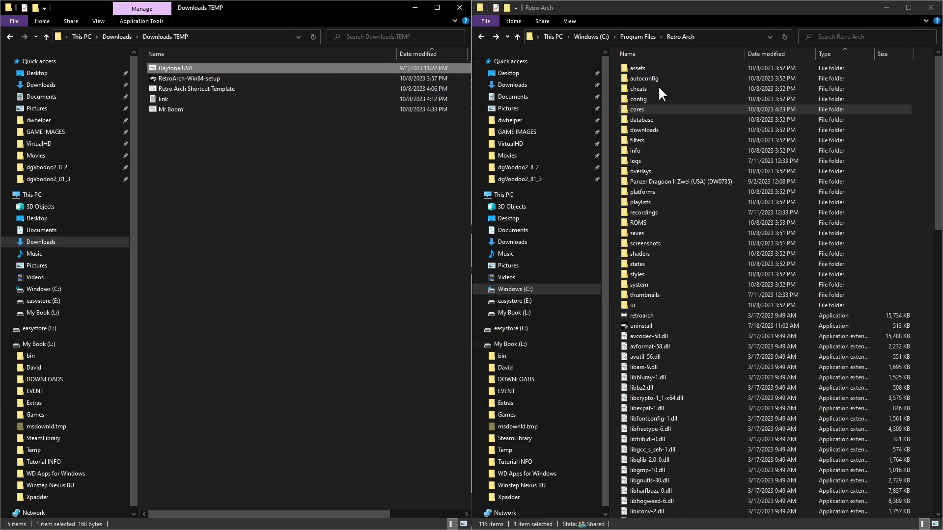
pyautogui.click(780, 12)
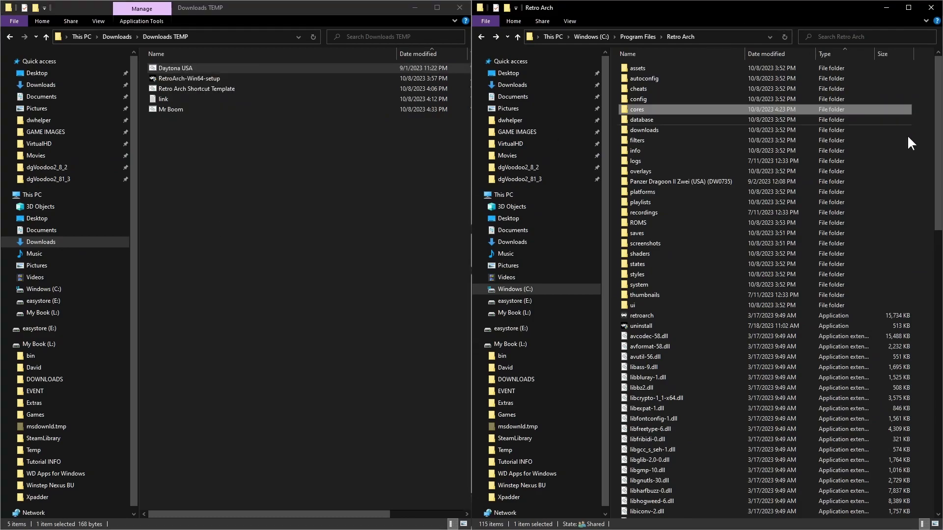
pyautogui.rightClick(885, 204)
# Paste Daytona USA.bat into Retro Arch, replacing the existing file with admin permission
pyautogui.click(884, 275)
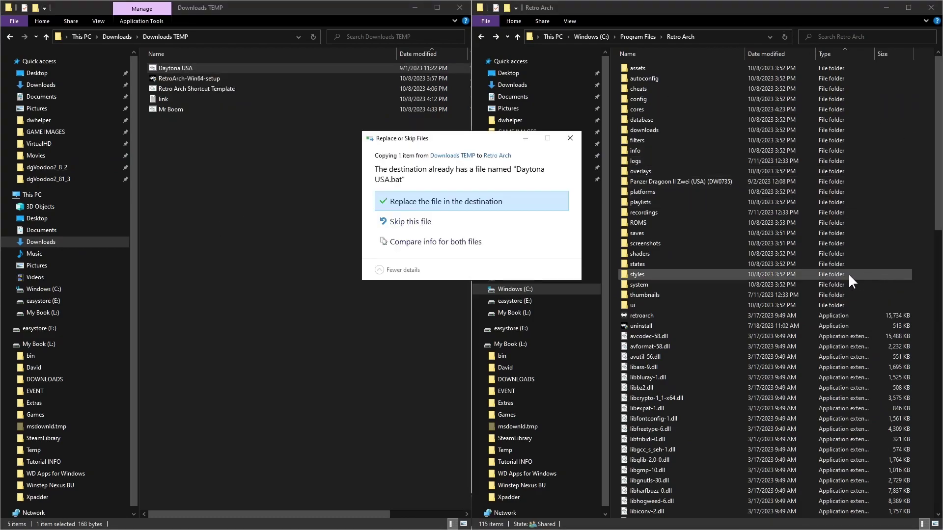
pyautogui.click(415, 202)
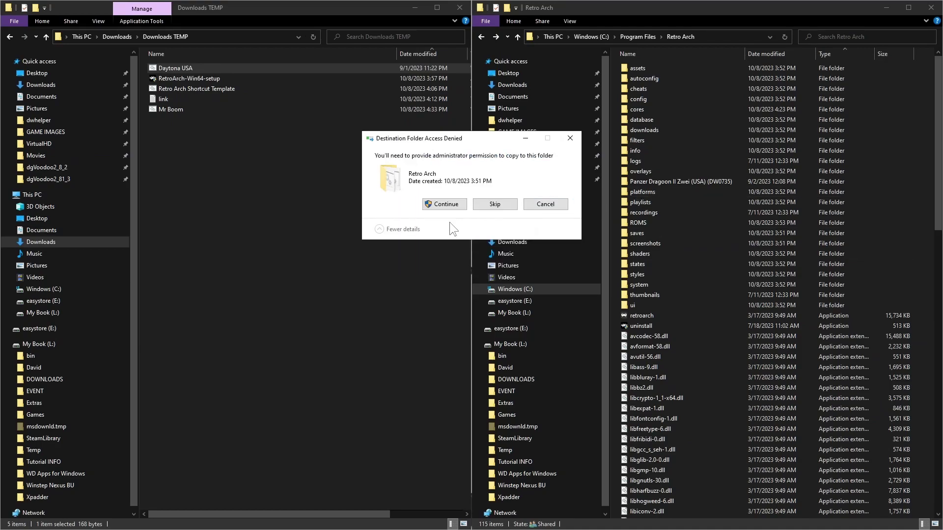
pyautogui.click(446, 204)
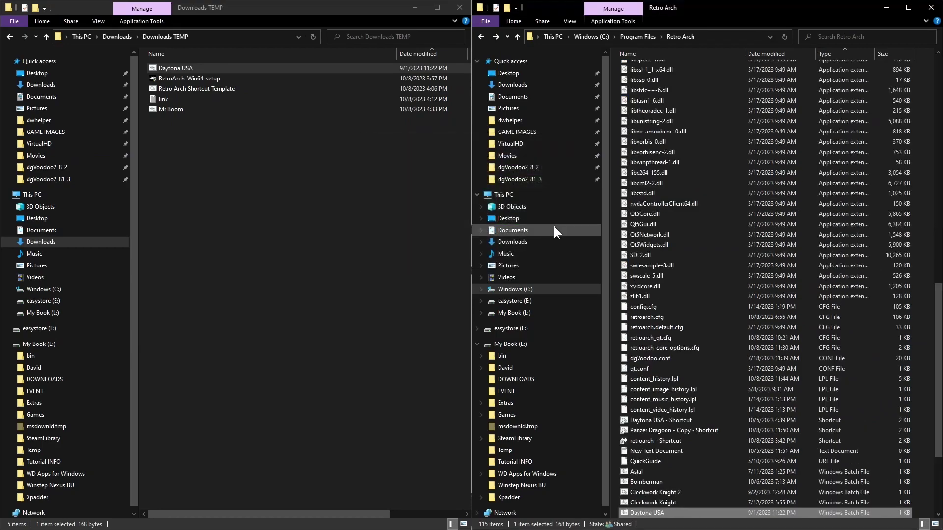
pyautogui.scroll(-4, 680, 438)
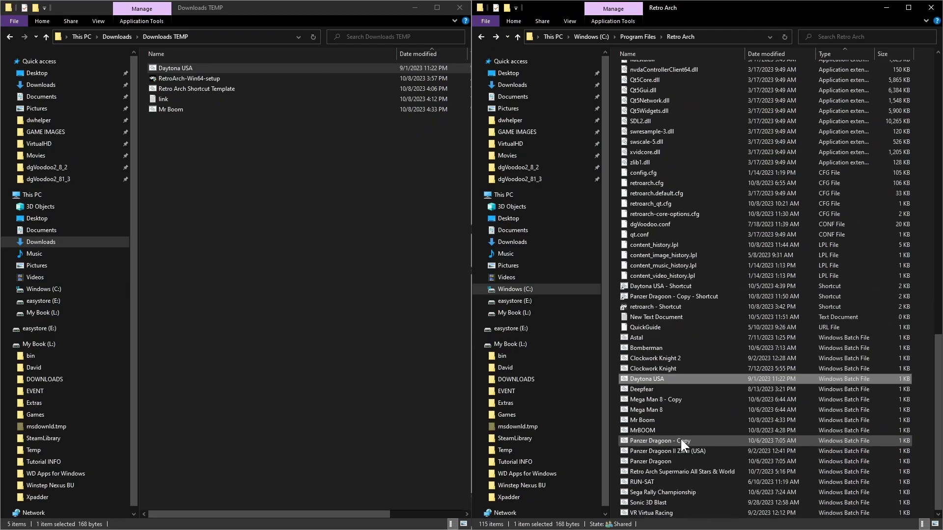
pyautogui.rightClick(653, 380)
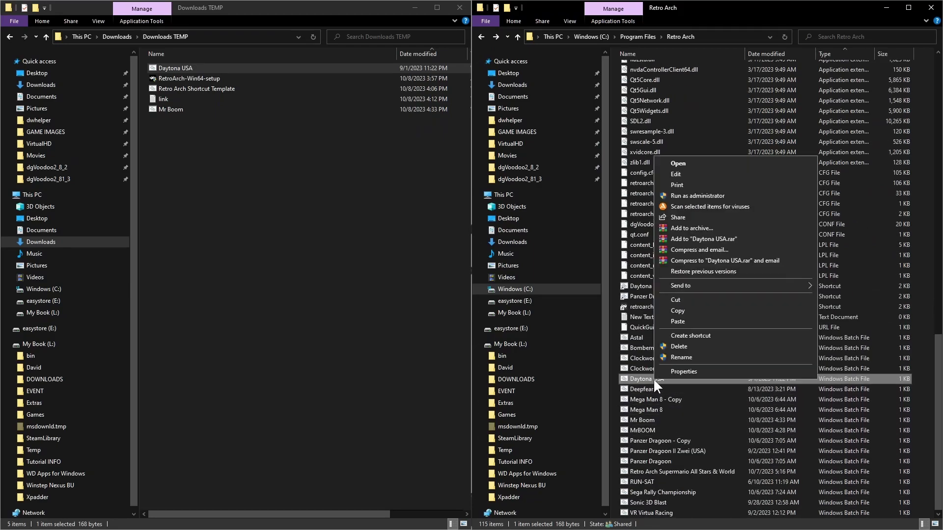
pyautogui.click(331, 354)
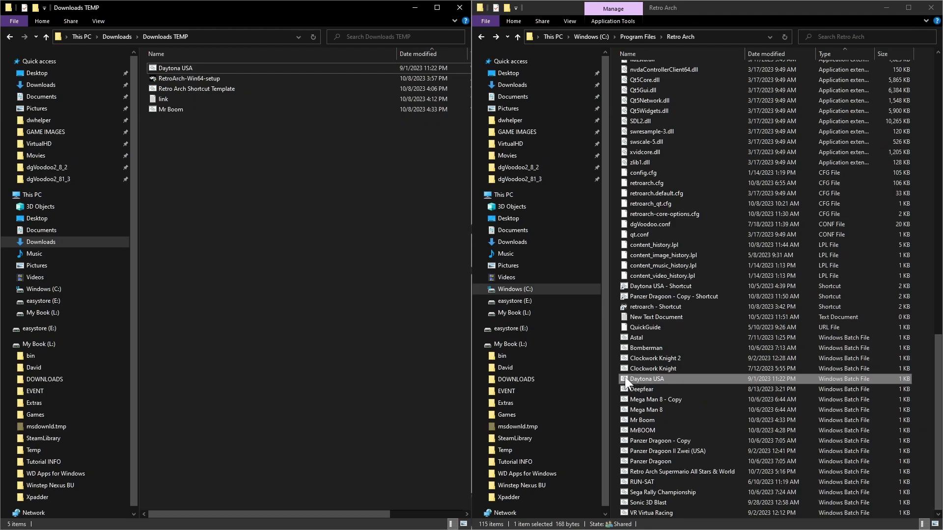
pyautogui.click(625, 378)
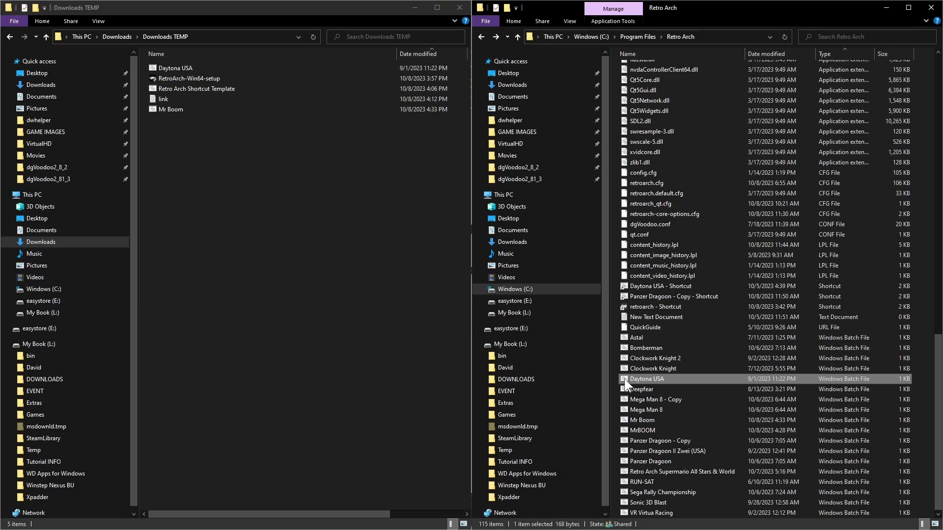
pyautogui.doubleClick(657, 376)
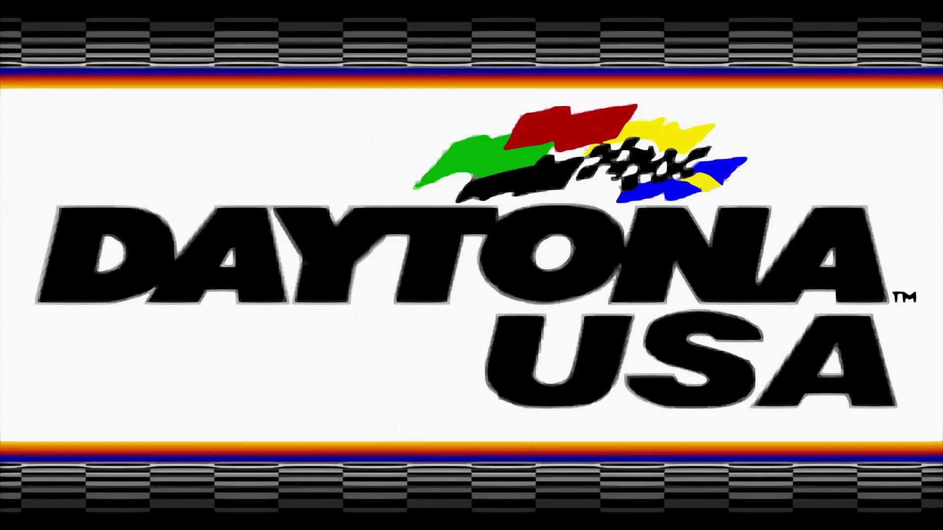
pyautogui.press('Escape')
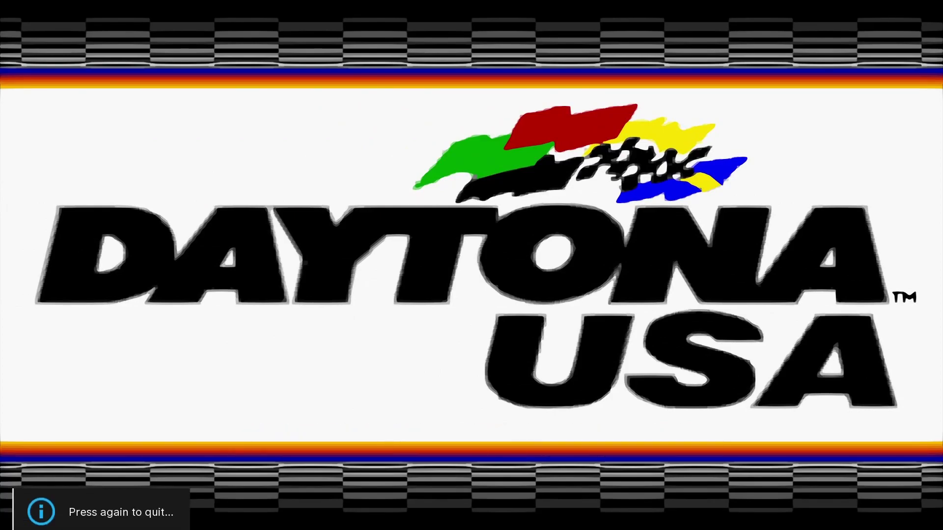
pyautogui.press('Escape')
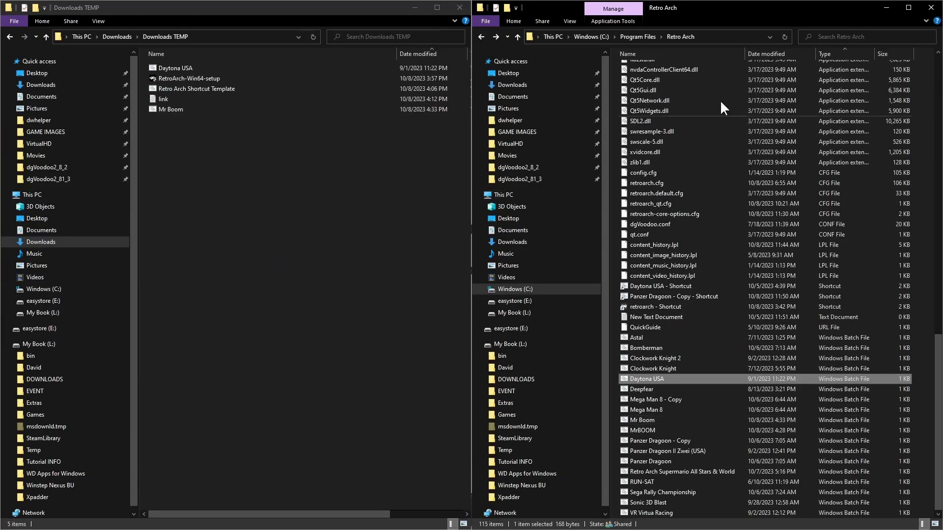
pyautogui.moveTo(938, 407); pyautogui.dragTo(939, 96)
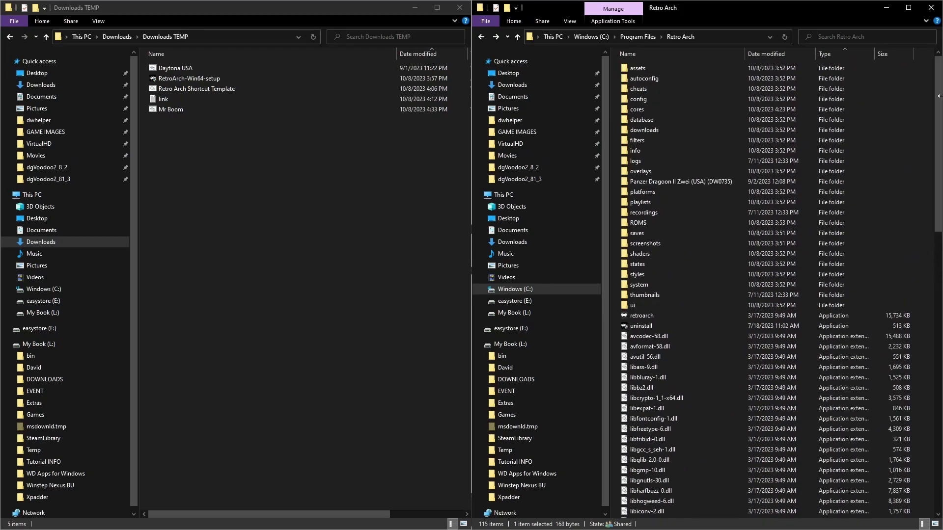
pyautogui.rightClick(168, 109)
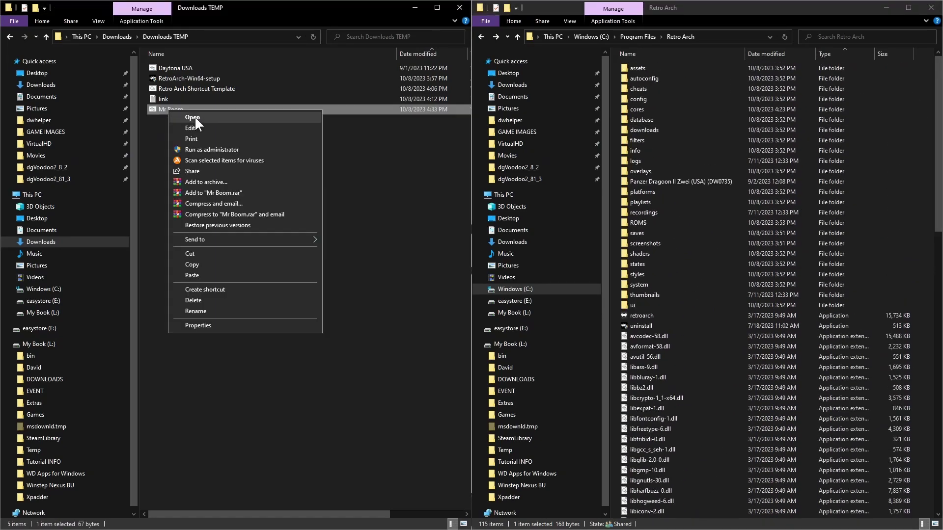
pyautogui.click(192, 130)
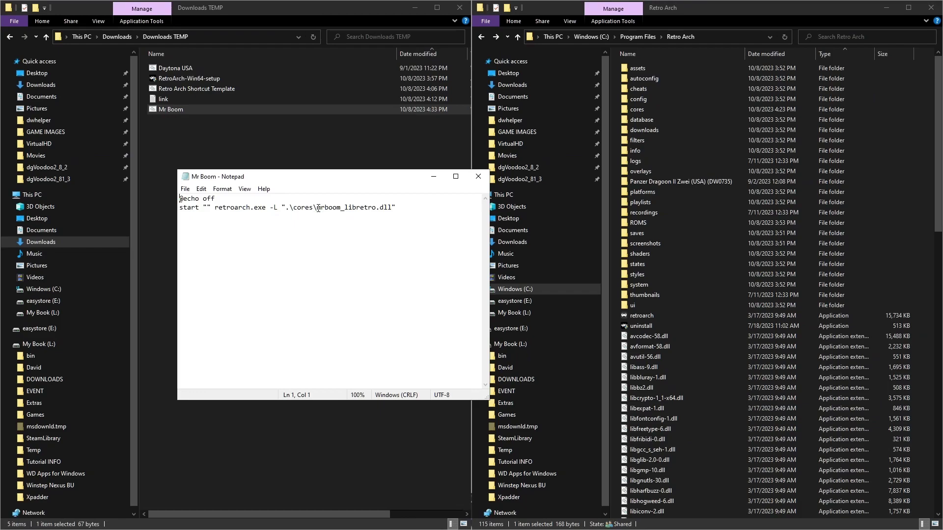
pyautogui.click(478, 176)
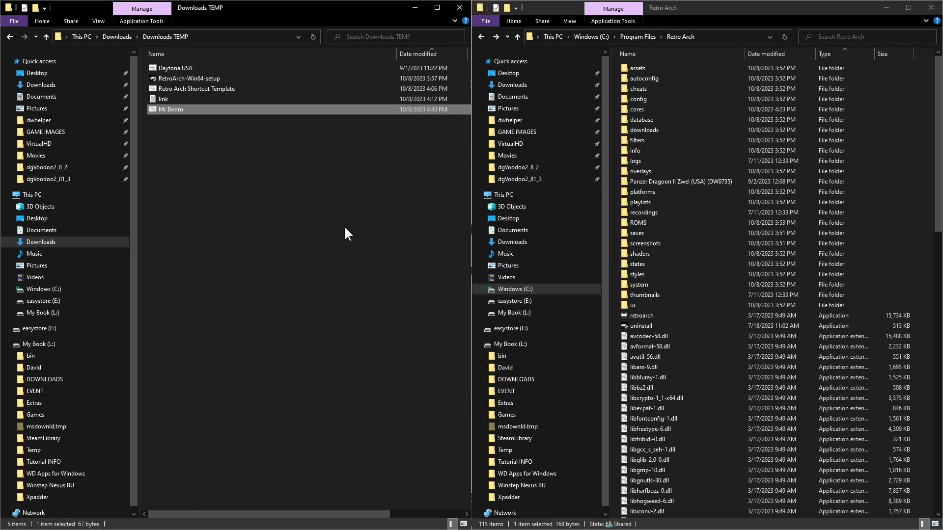
pyautogui.click(148, 117)
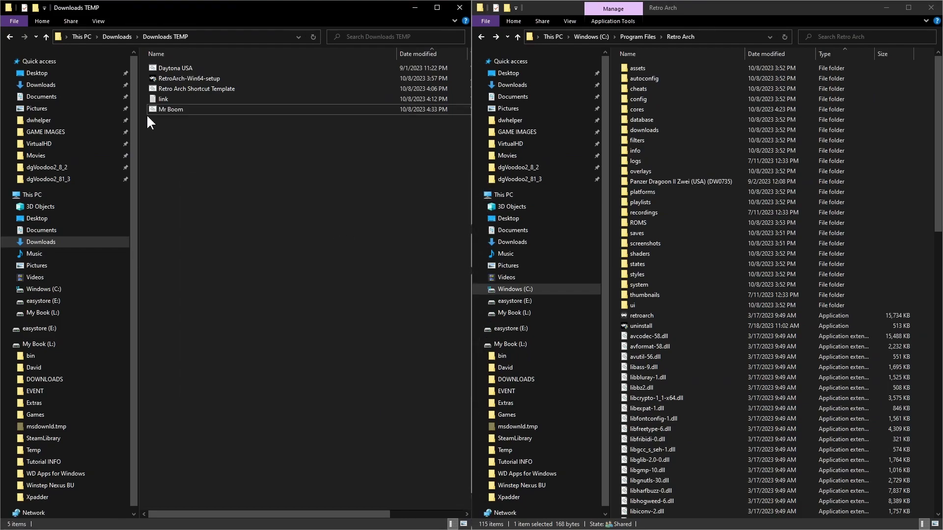
# Delete the -c config and -f game-file arguments from the template's launch line
pyautogui.rightClick(182, 87)
pyautogui.click(214, 103)
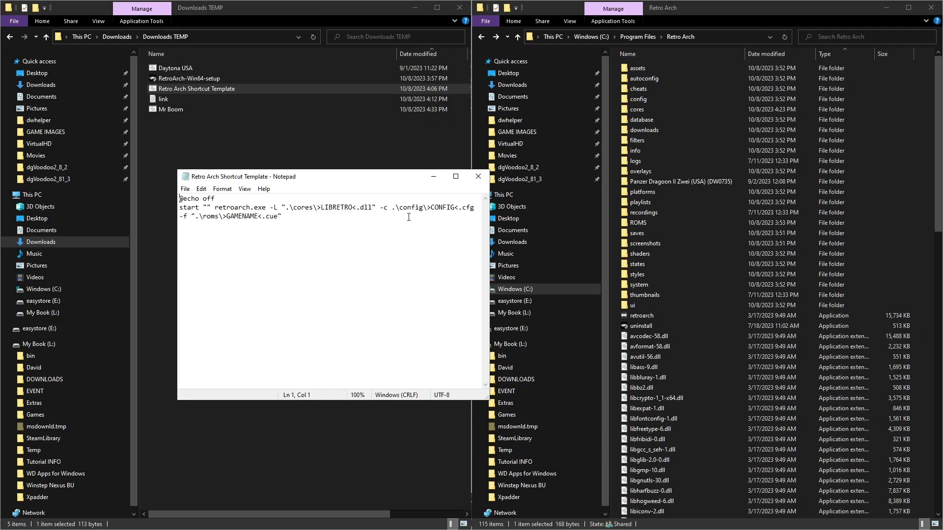
pyautogui.moveTo(376, 207); pyautogui.dragTo(460, 246)
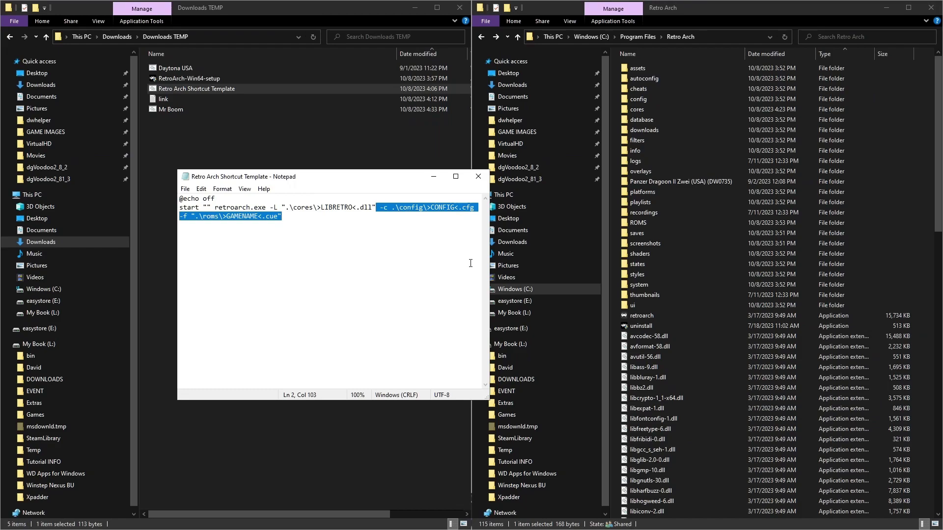
pyautogui.press('Delete')
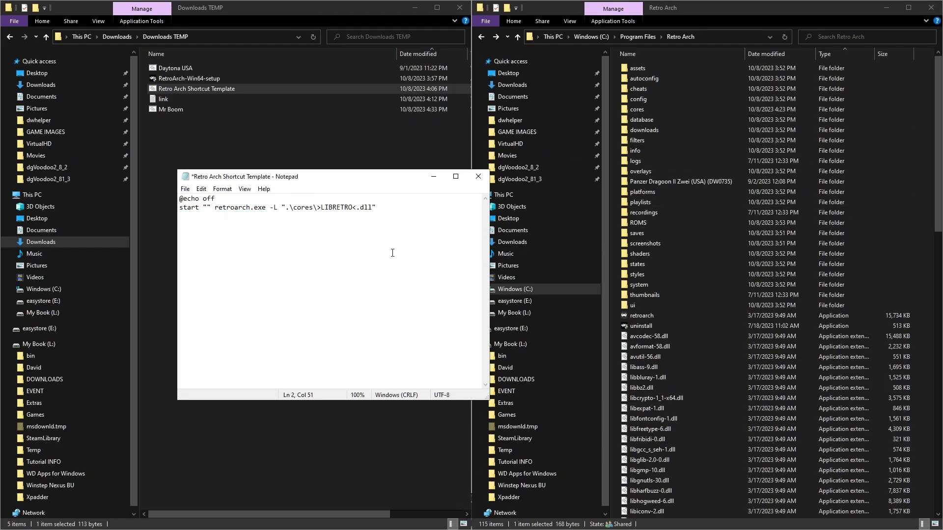
# Copy mrboom_libretro from the Mr Boom batch file and minimize Notepad
pyautogui.rightClick(170, 108)
pyautogui.click(191, 125)
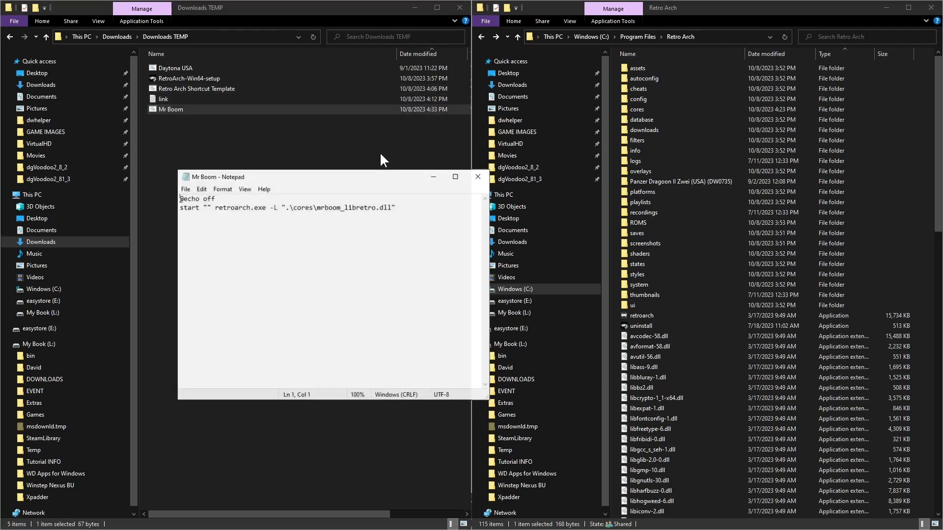
pyautogui.moveTo(317, 208); pyautogui.dragTo(368, 211)
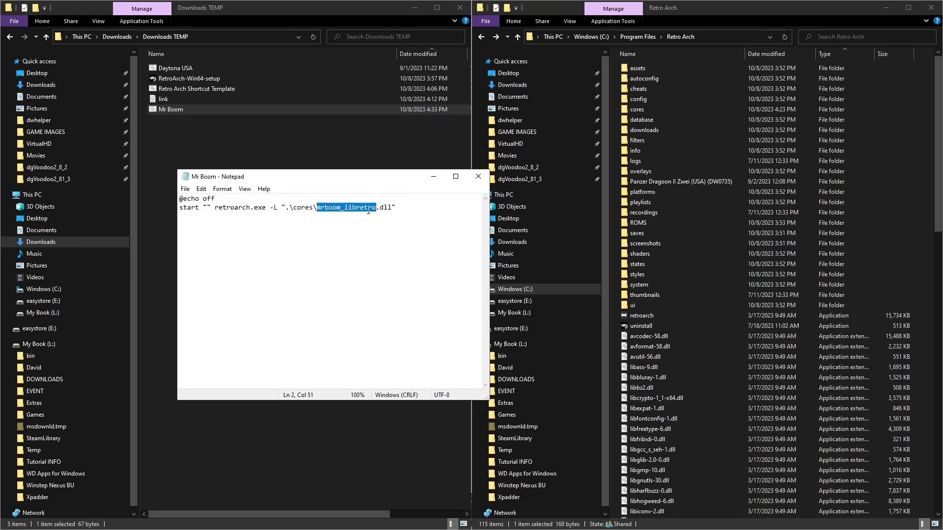
pyautogui.rightClick(368, 211)
pyautogui.click(392, 243)
pyautogui.click(434, 176)
pyautogui.hotkey('alt', 'Tab')
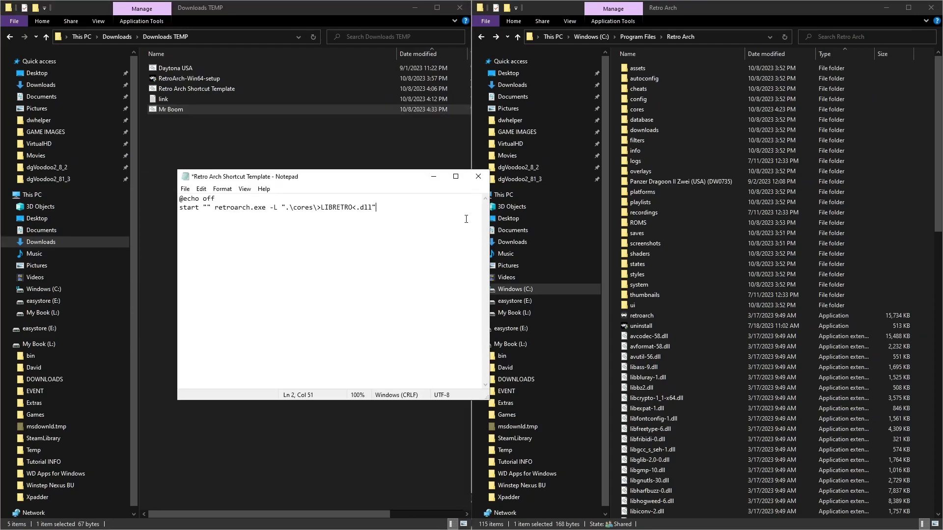
pyautogui.click(433, 177)
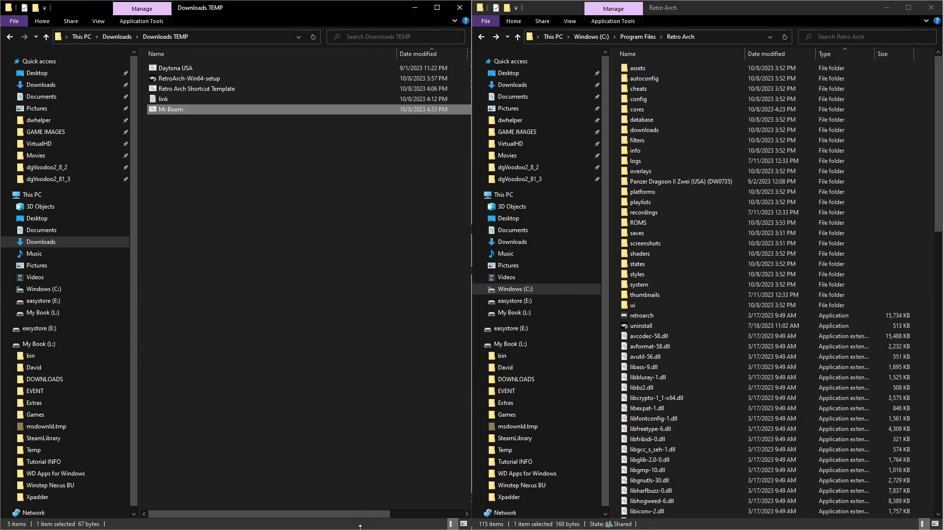
# Paste mrboom_libretro over the template's >LIBRETRO< placeholder
pyautogui.moveTo(563, 528)
pyautogui.moveTo(653, 501)
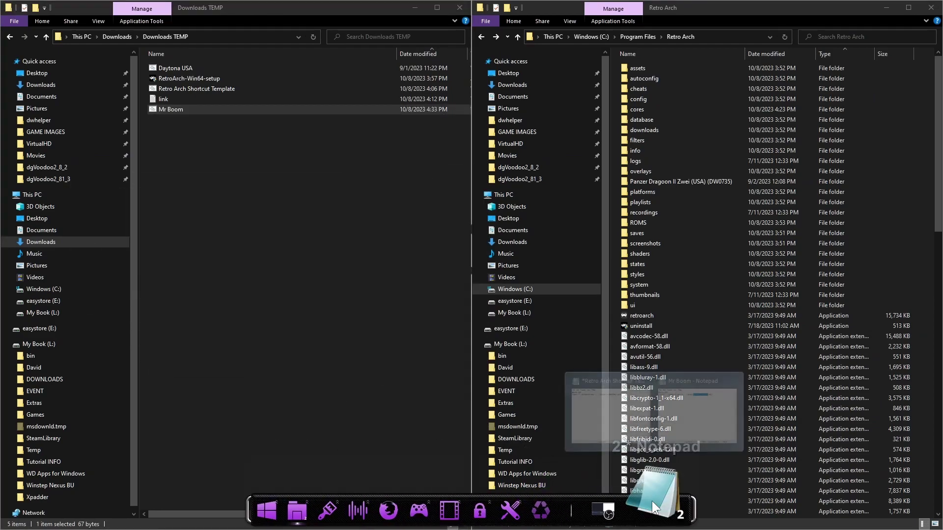
pyautogui.click(628, 419)
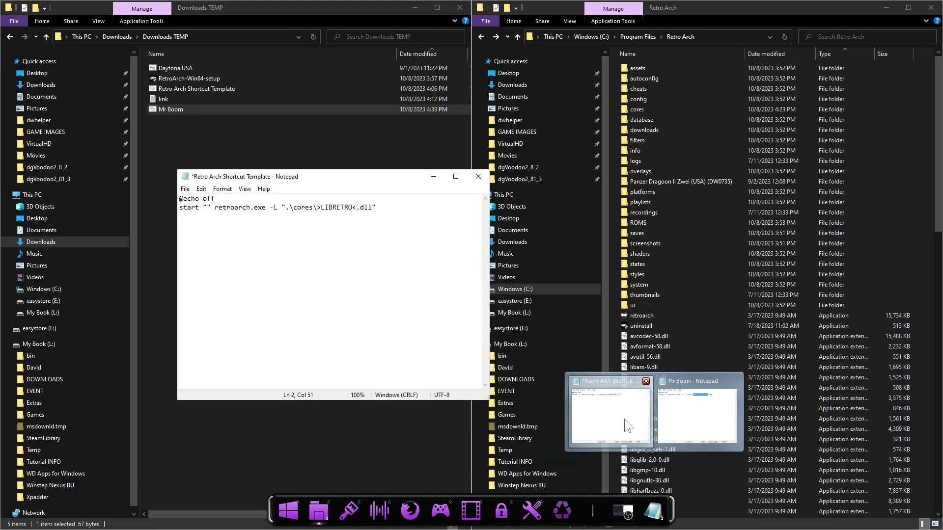
pyautogui.moveTo(317, 207); pyautogui.dragTo(351, 208)
pyautogui.rightClick(351, 207)
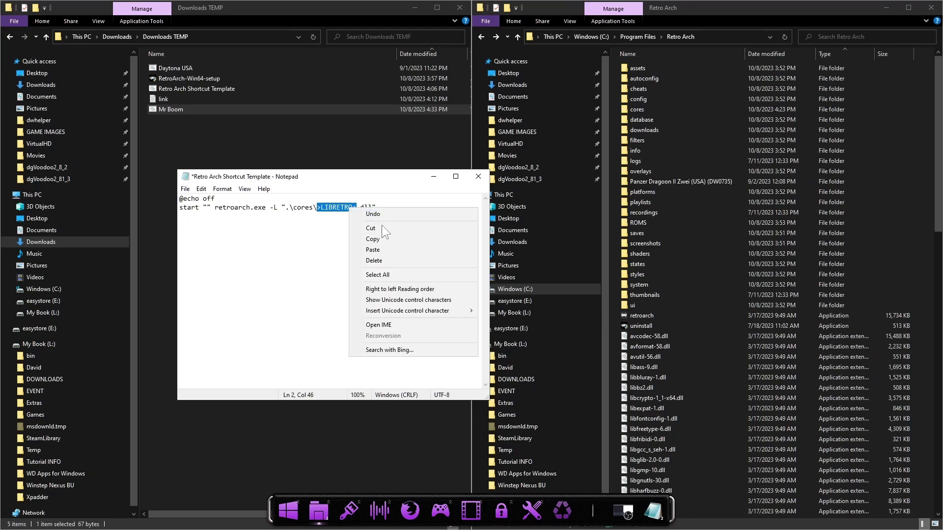
pyautogui.click(378, 252)
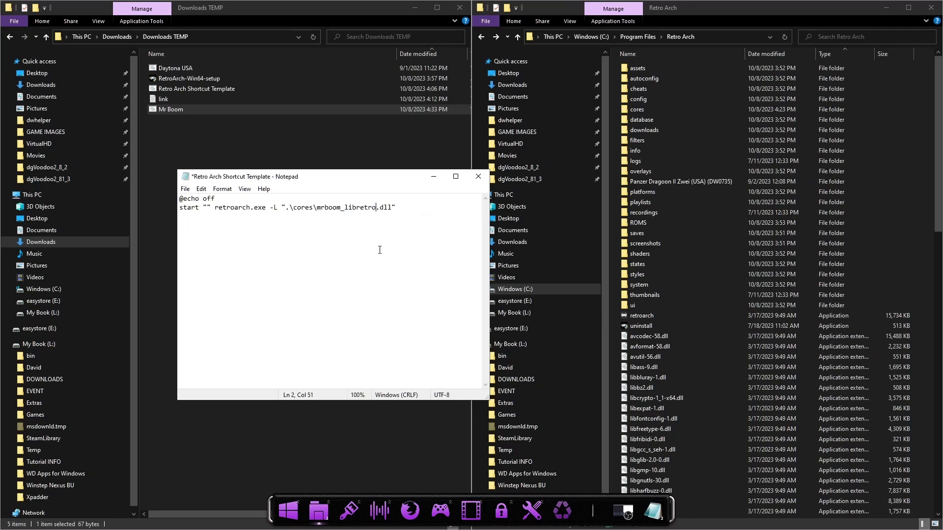
# Save and close the template, then select Mr Boom in the Retro Arch folder
pyautogui.click(185, 189)
pyautogui.click(205, 234)
pyautogui.click(478, 176)
pyautogui.click(275, 148)
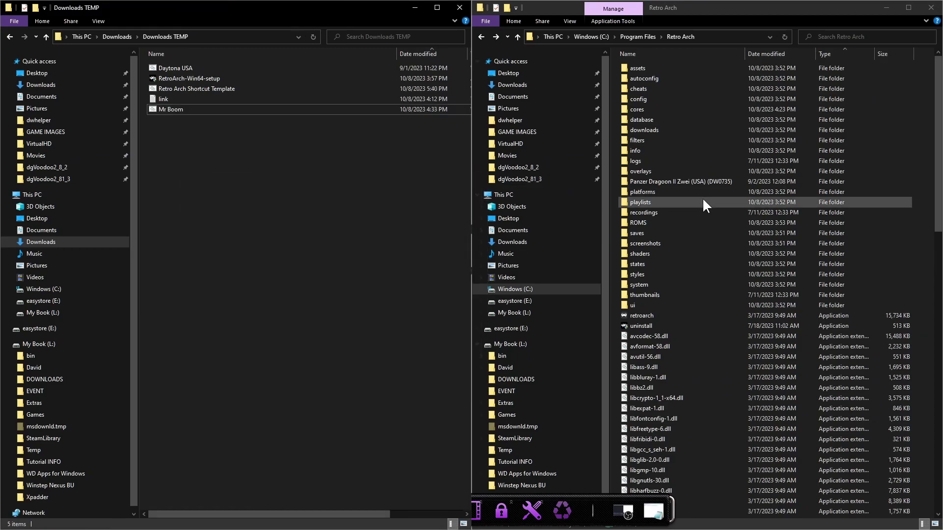
pyautogui.scroll(-1, 714, 381)
pyautogui.scroll(-3, 714, 381)
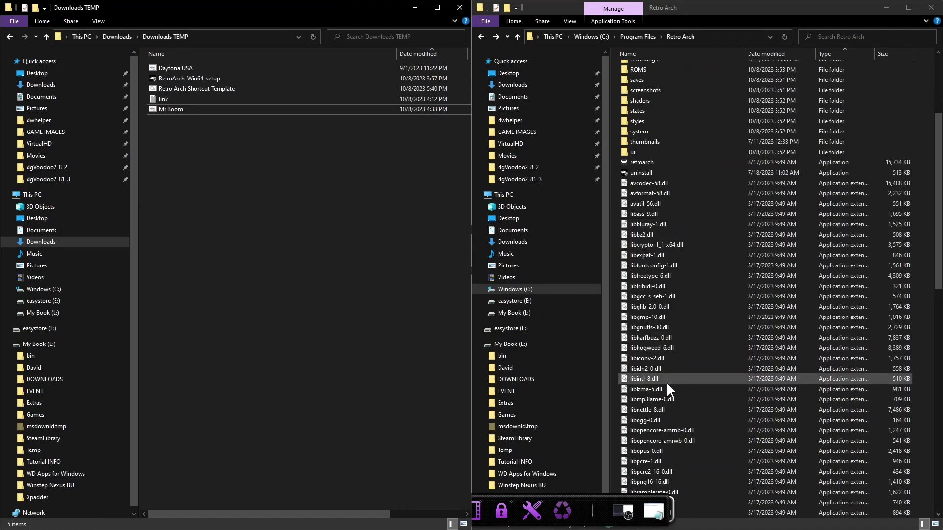
pyautogui.scroll(-7, 667, 381)
pyautogui.scroll(-12, 667, 381)
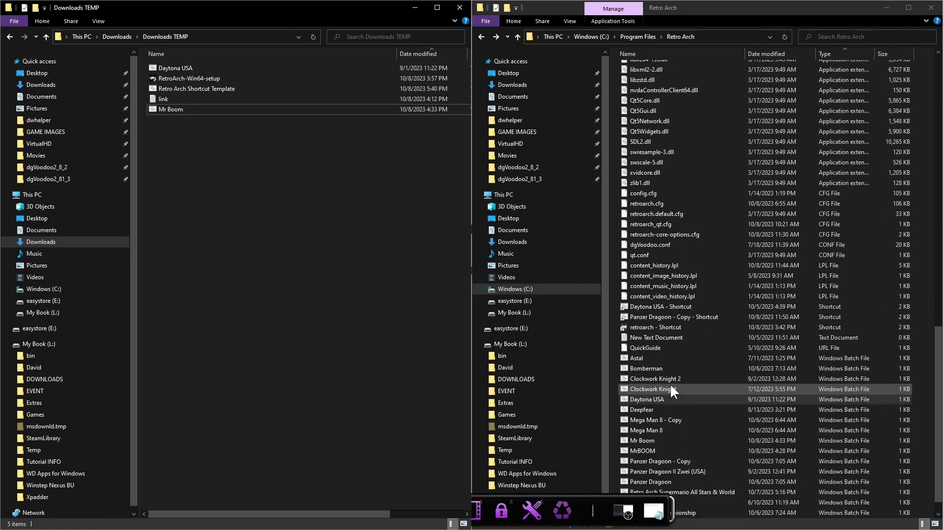
pyautogui.click(642, 440)
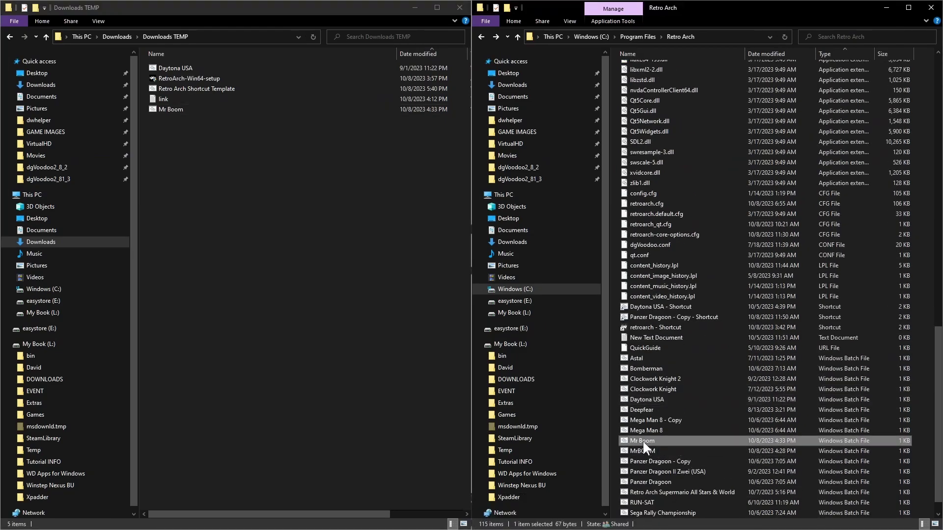